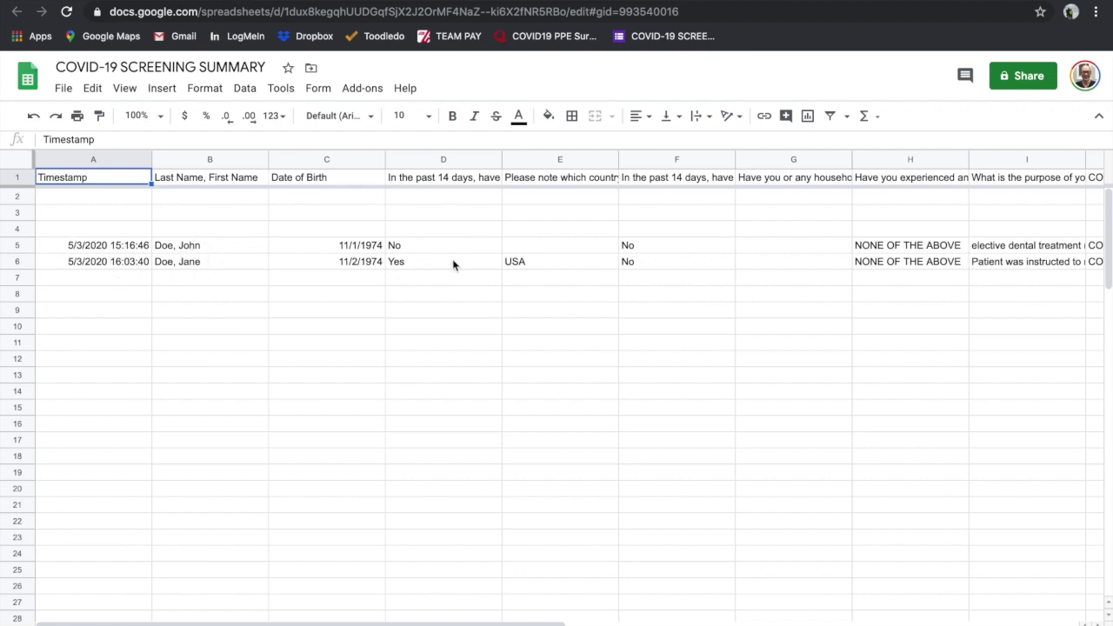
Switch to the Ontario COVID-19 self-assessment tab and open the COVID-19 SCREENING form for editing.
scroll(452, 263, "right", 8)
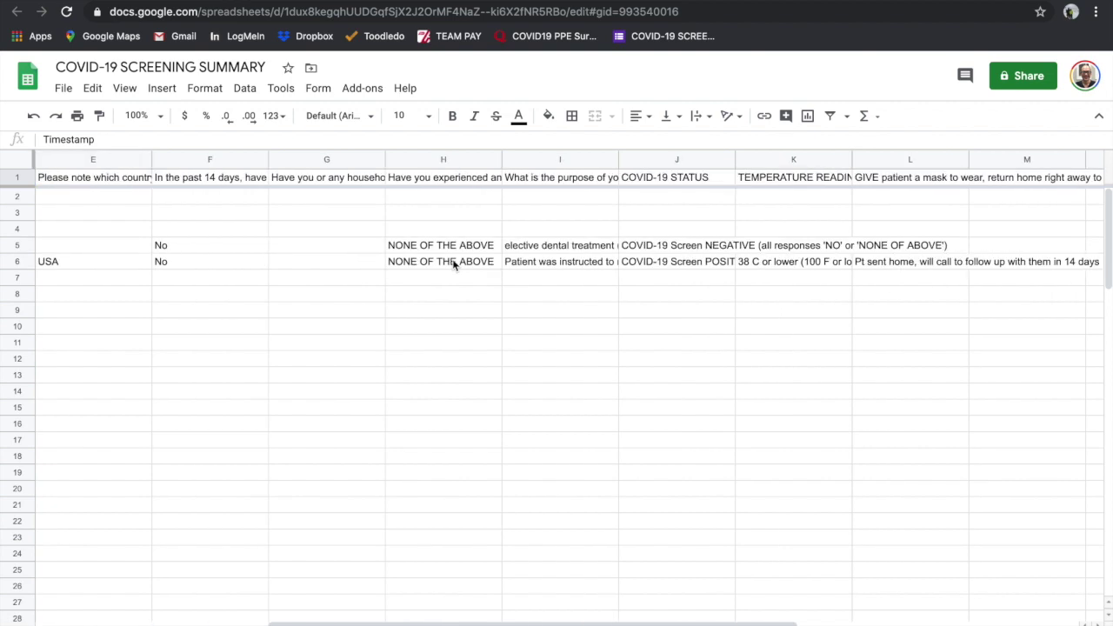
scroll(452, 263, "right", 2)
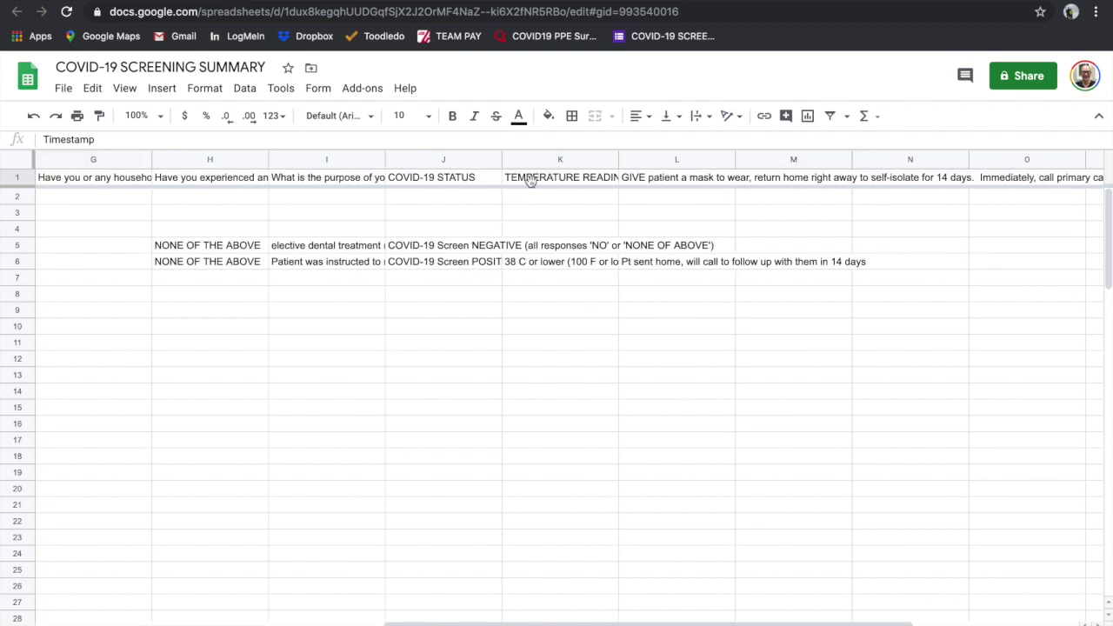
scroll(447, 268, "left", 10)
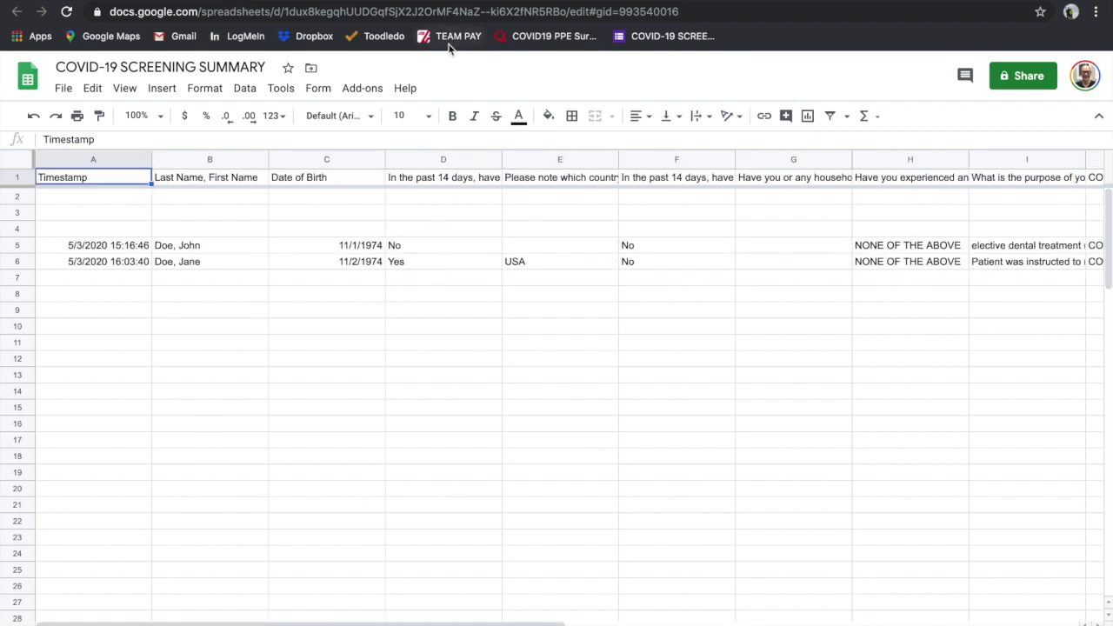
left_click(626, 2)
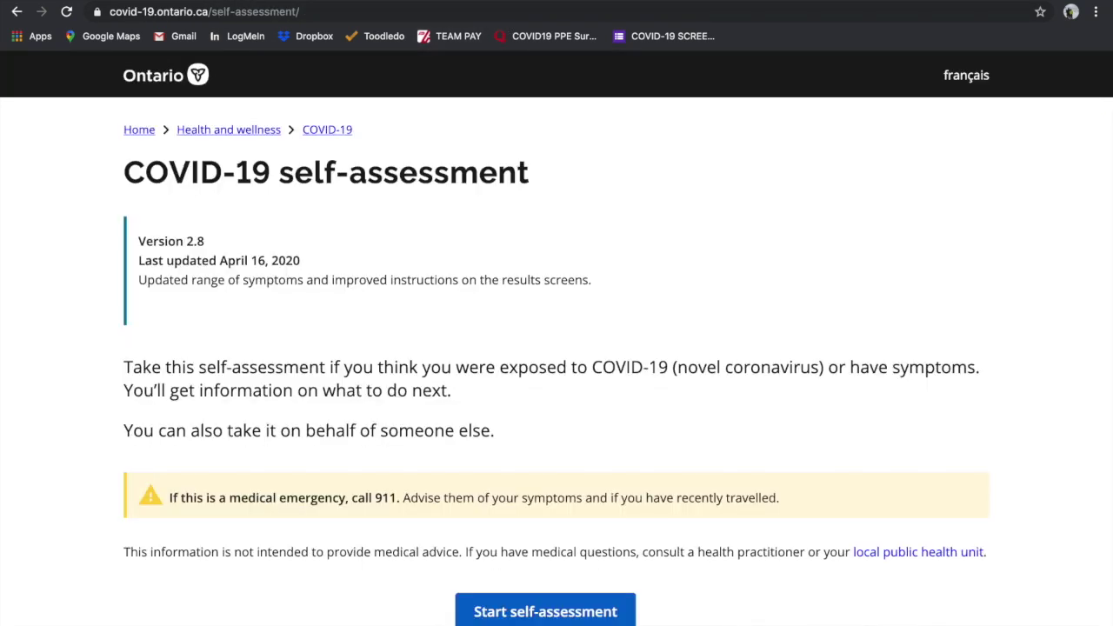
left_click(686, 39)
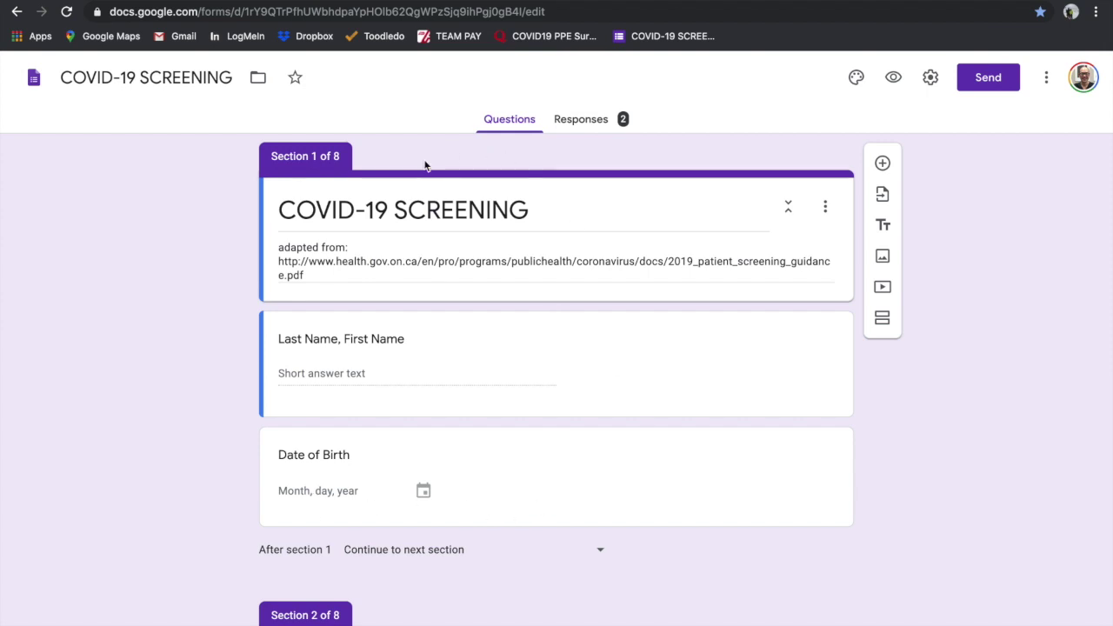
Scroll through the COVID-19 SCREENING form's eight sections of questions, then back to the top.
scroll(425, 195, "down", 5)
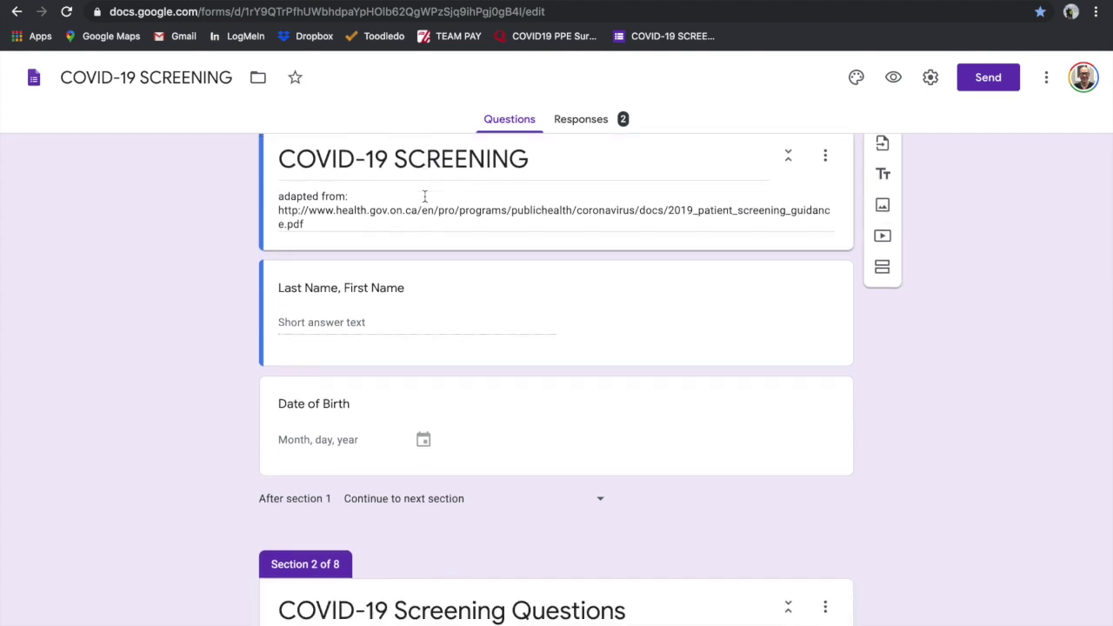
scroll(396, 415, "down", 6)
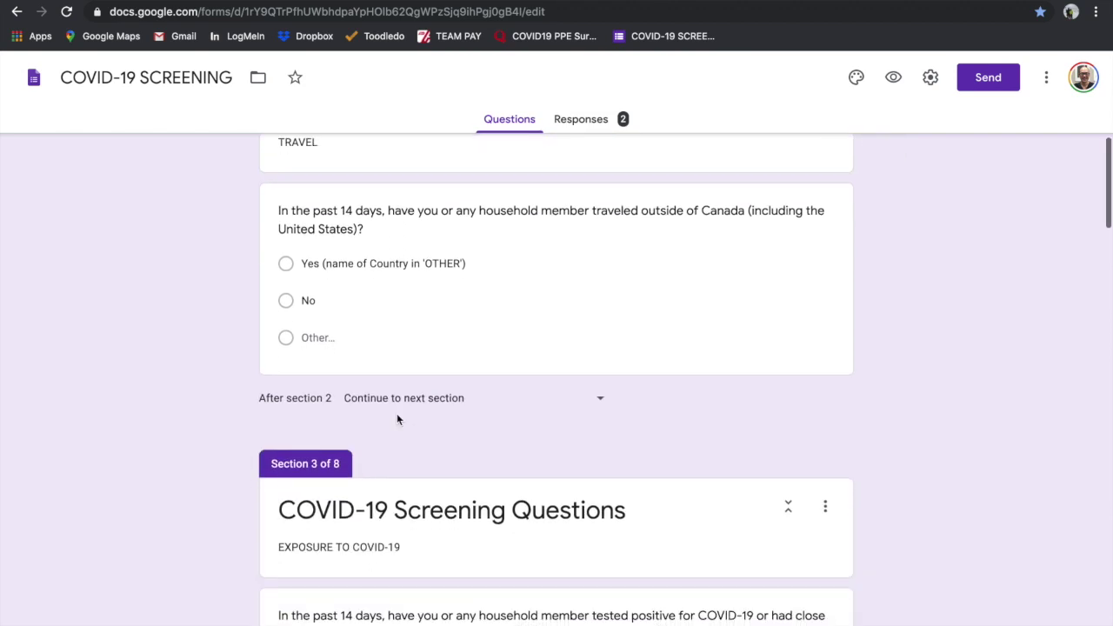
scroll(396, 418, "down", 7)
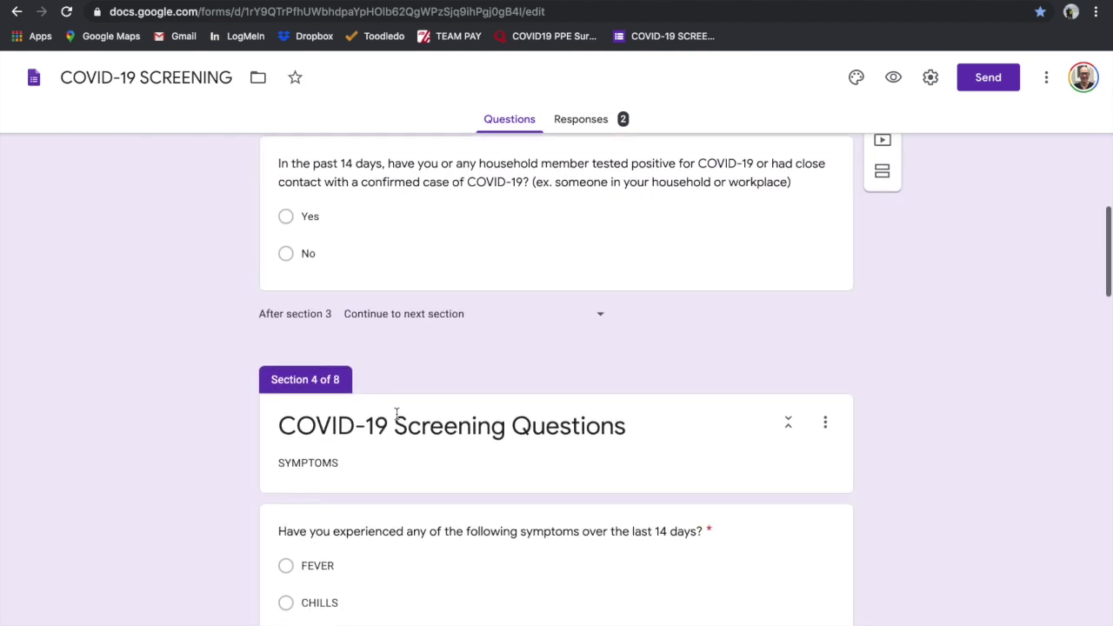
scroll(397, 415, "down", 3)
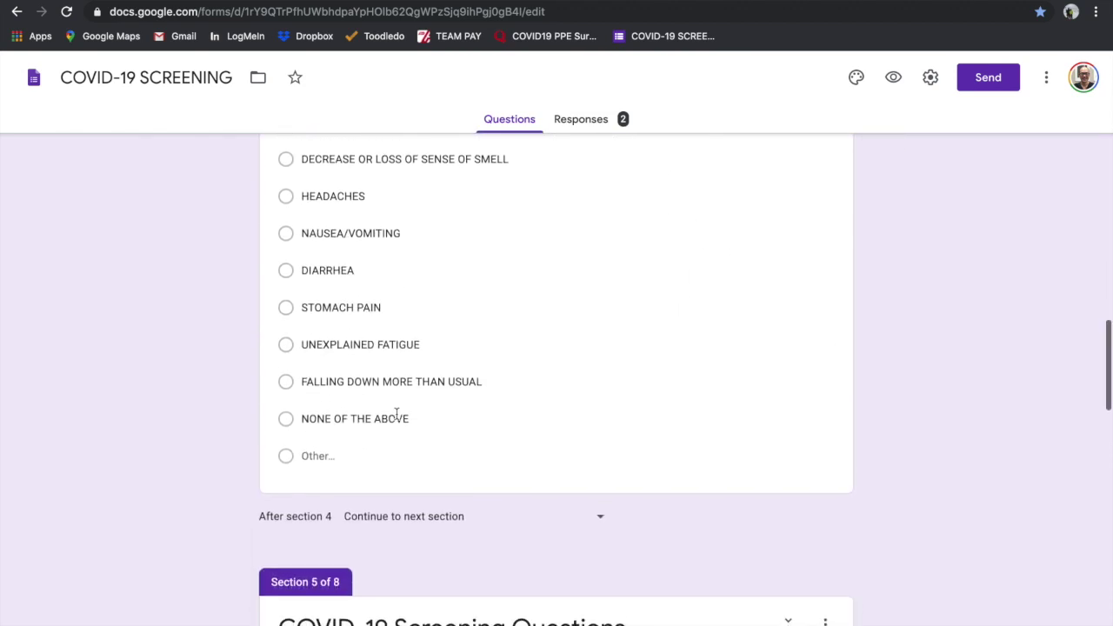
scroll(397, 414, "up", 20)
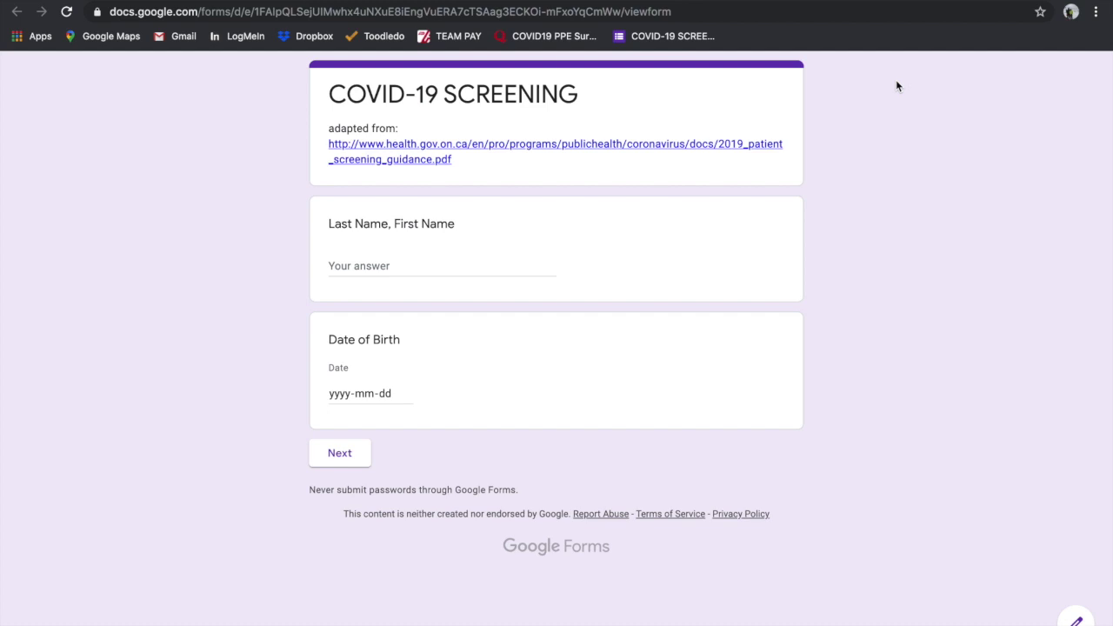
In the preview, enter the patient's last and first name and birth date 1974-11-03, then continue.
left_click(400, 265)
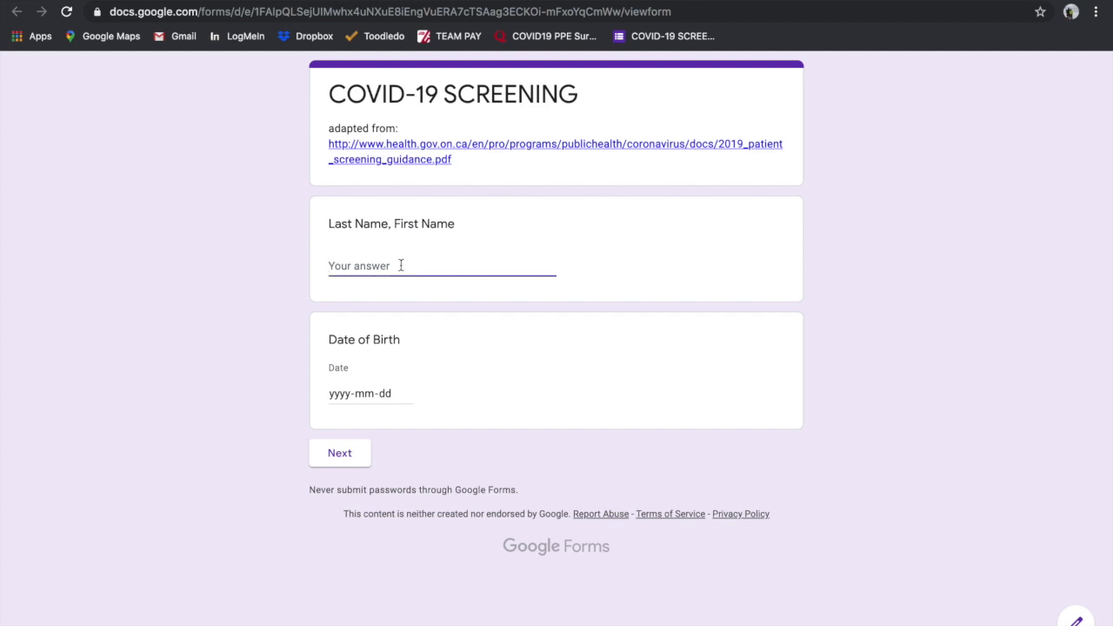
type("DO")
key("BackSpace")
type("oe, Johnathon")
left_click(341, 393)
type("1974-1")
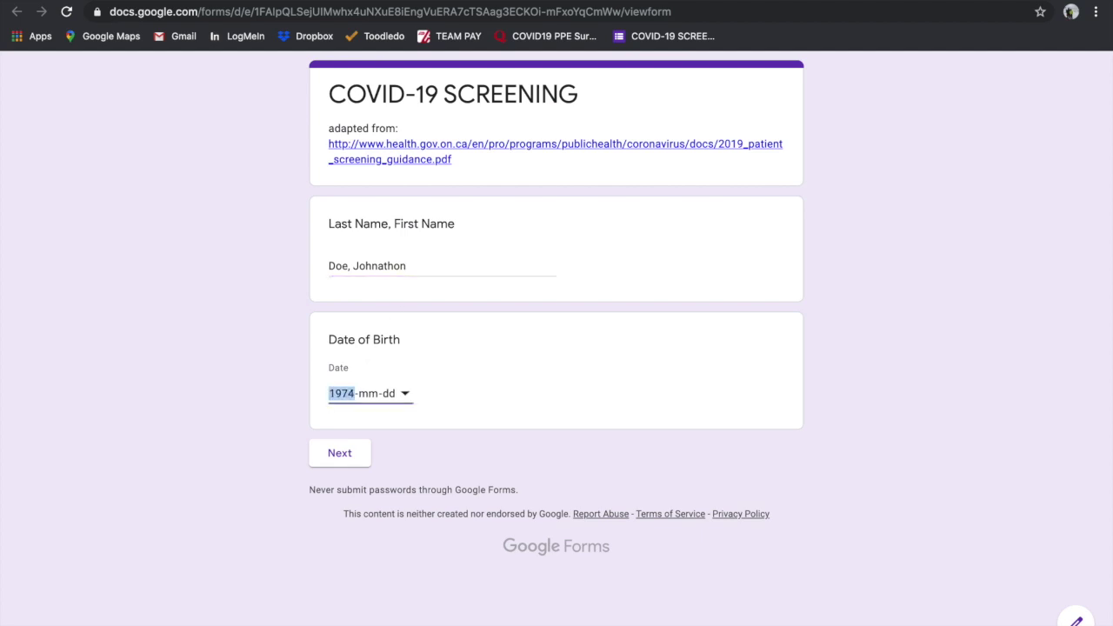
type("1-03")
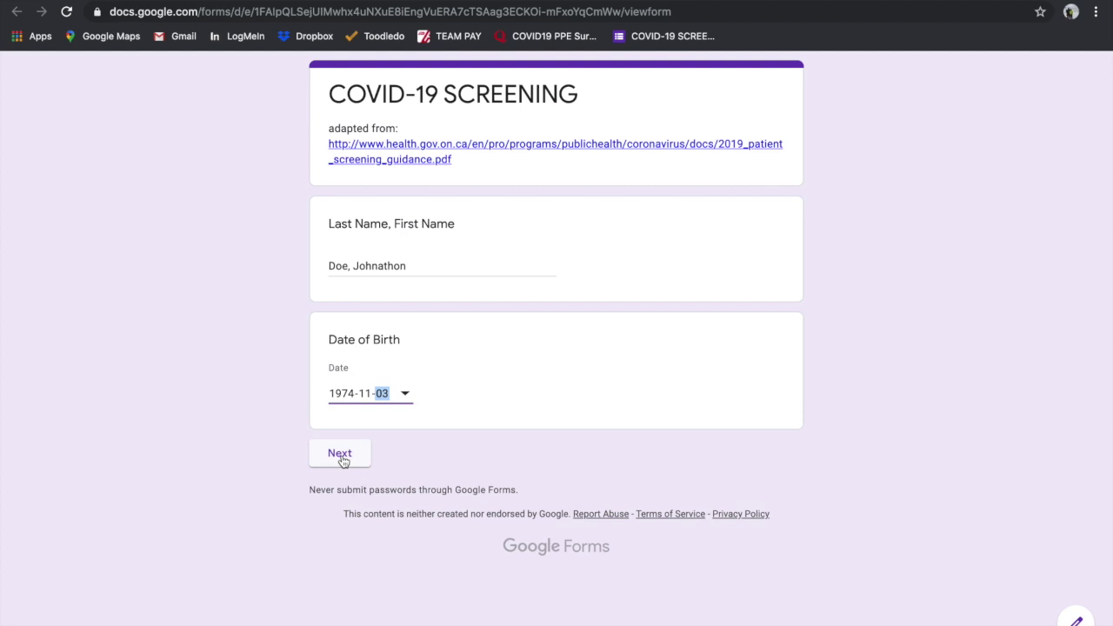
left_click(339, 454)
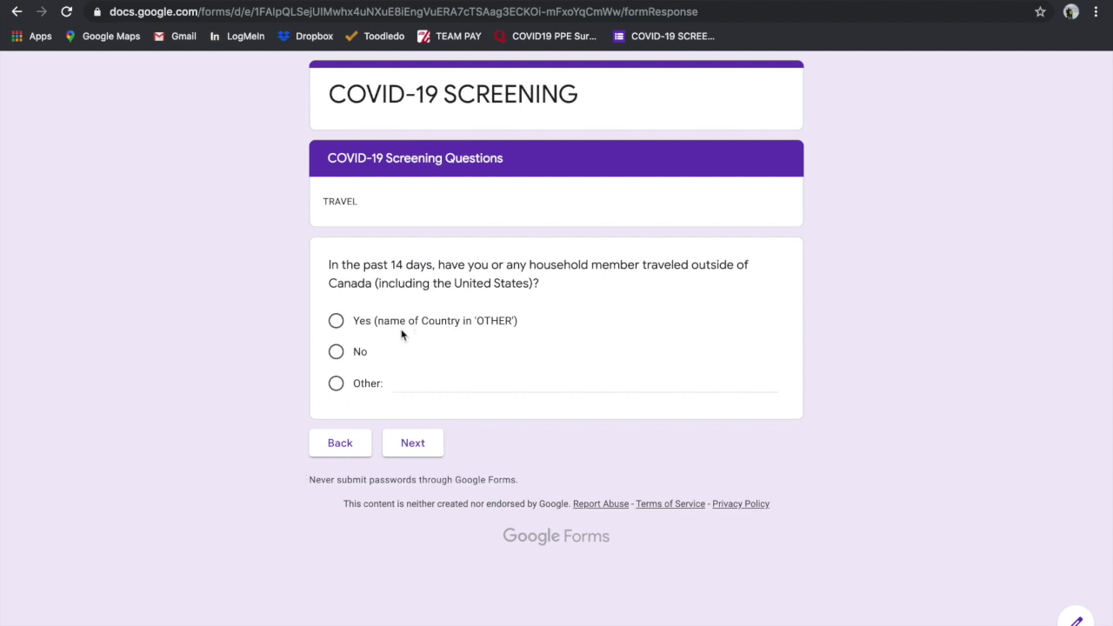
Answer Yes to travel outside Canada with ITALY as the country, then continue.
left_click(335, 321)
left_click(401, 383)
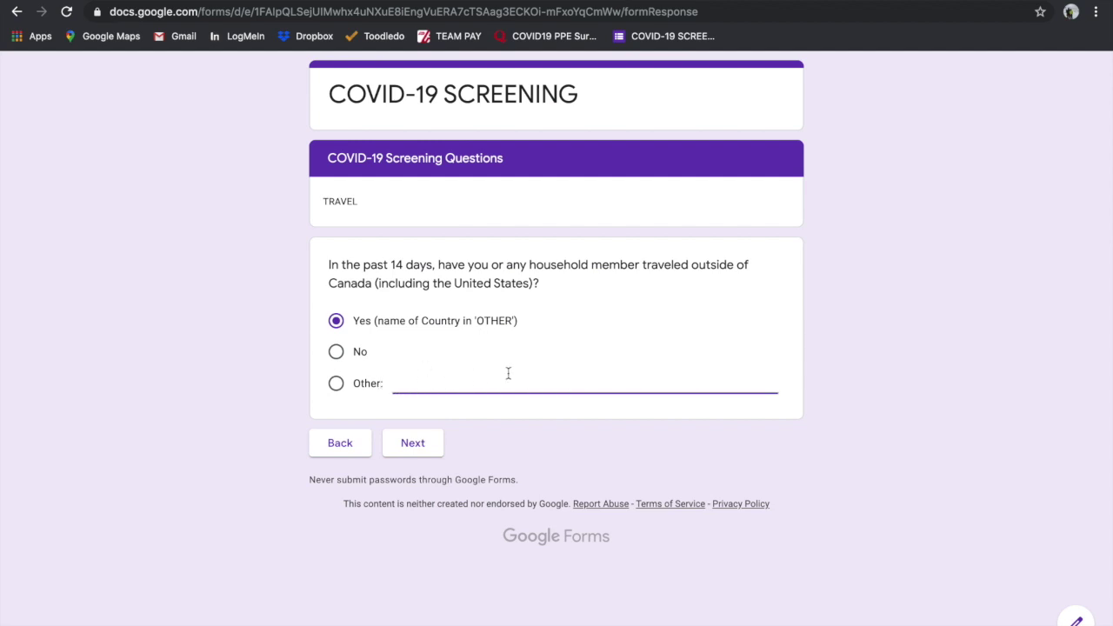
type("ITALY")
left_click(428, 443)
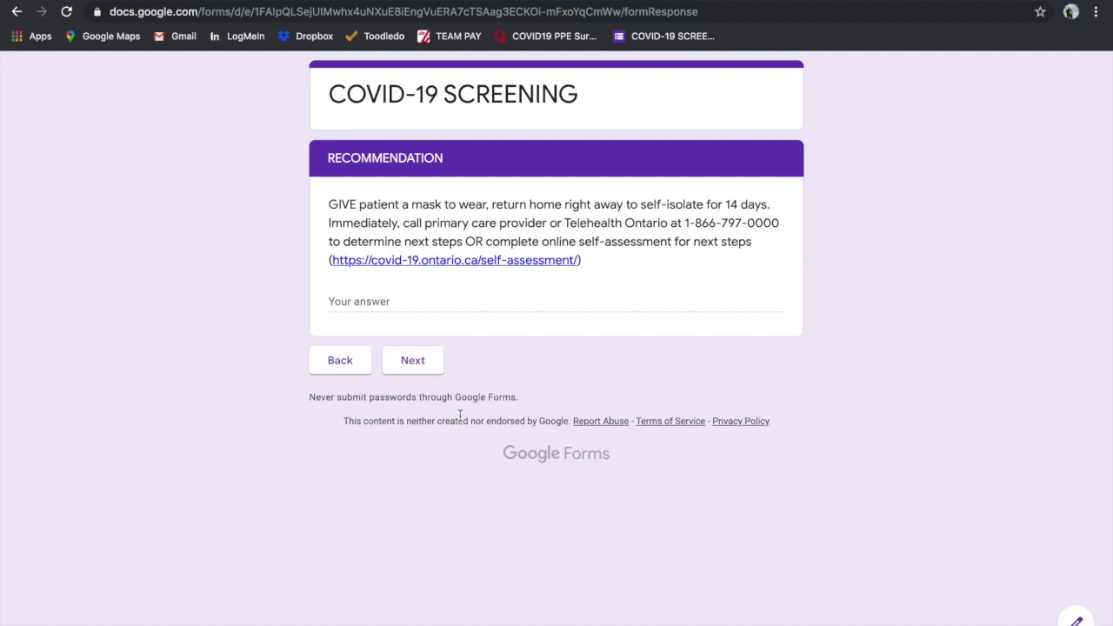
Tick 'Patient was instructed to return home to self isolate' as visit purpose and submit.
left_click(413, 360)
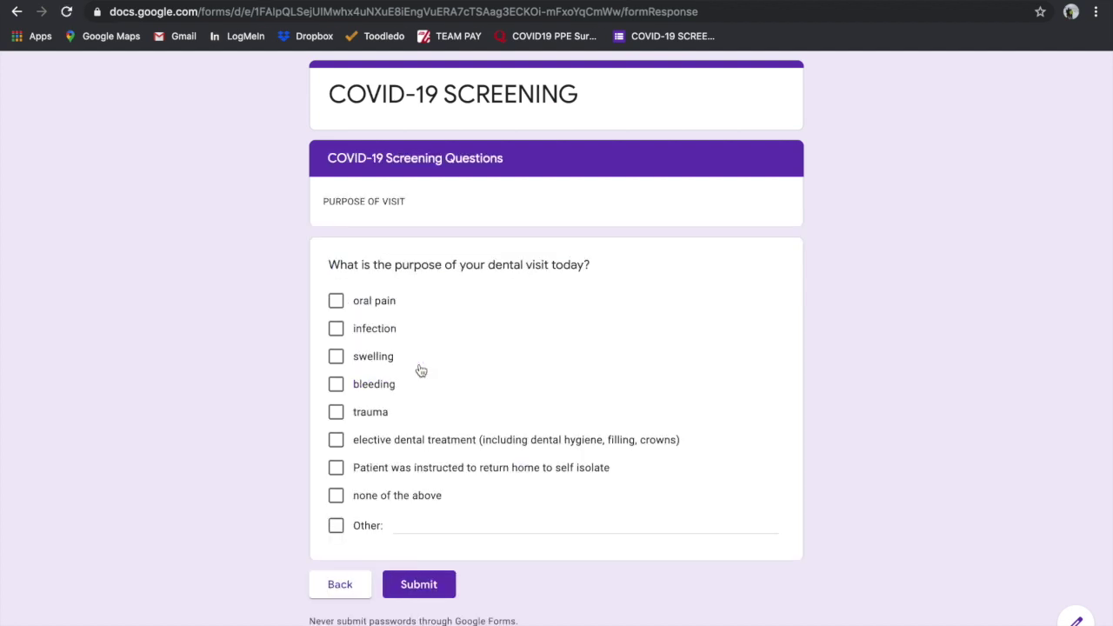
left_click(336, 469)
left_click(425, 585)
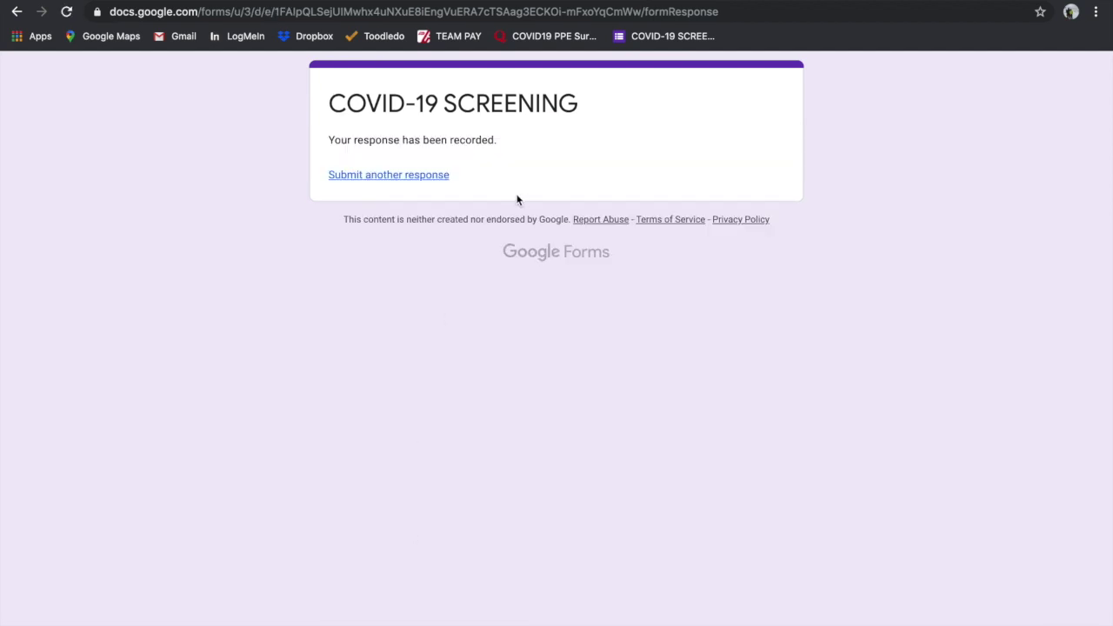
Start a new response answering No to travel outside Canada and No to COVID-19 contact.
left_click(406, 177)
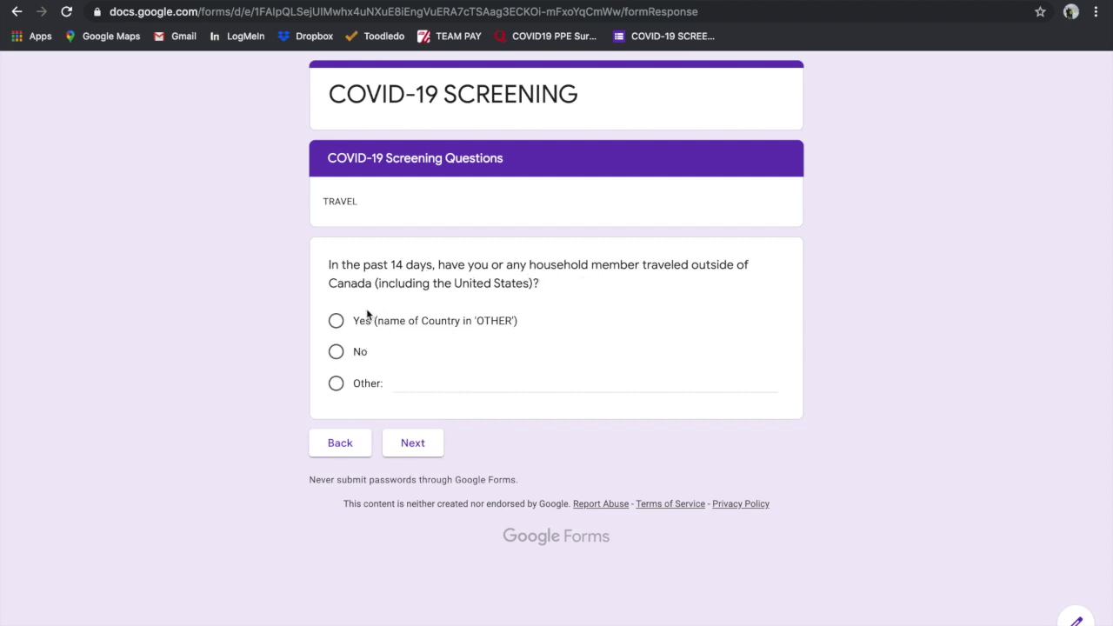
left_click(336, 351)
left_click(413, 444)
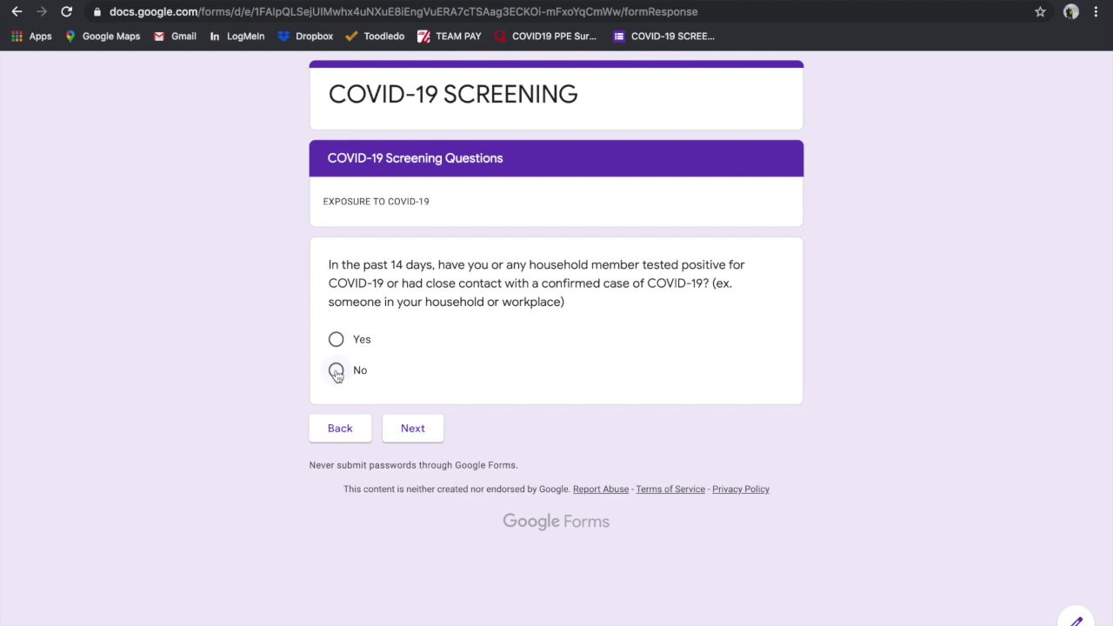
left_click(336, 372)
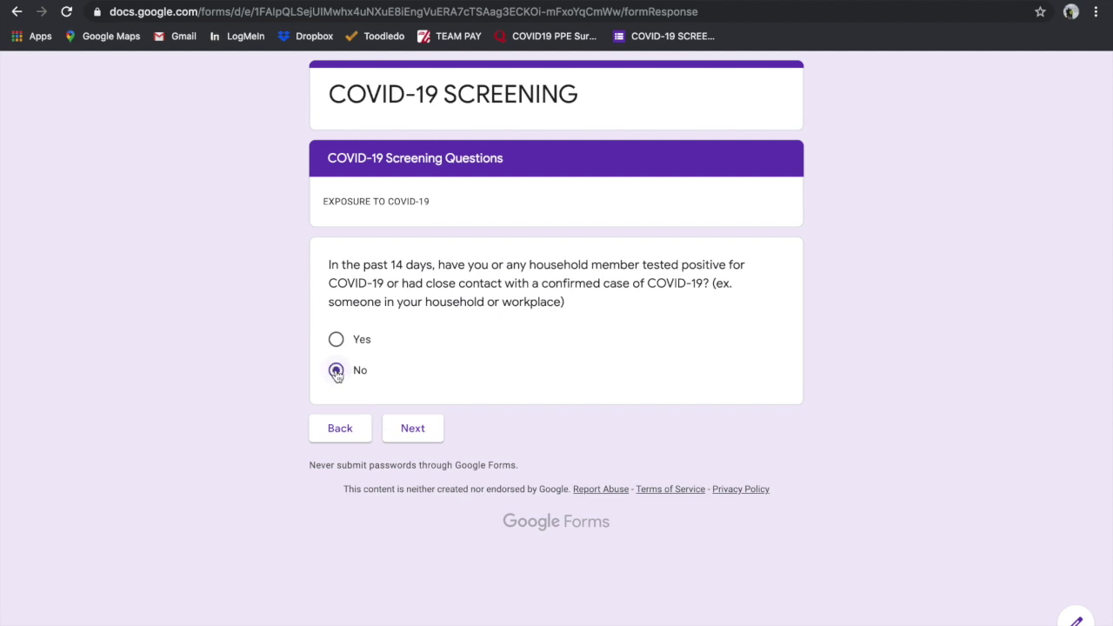
left_click(413, 428)
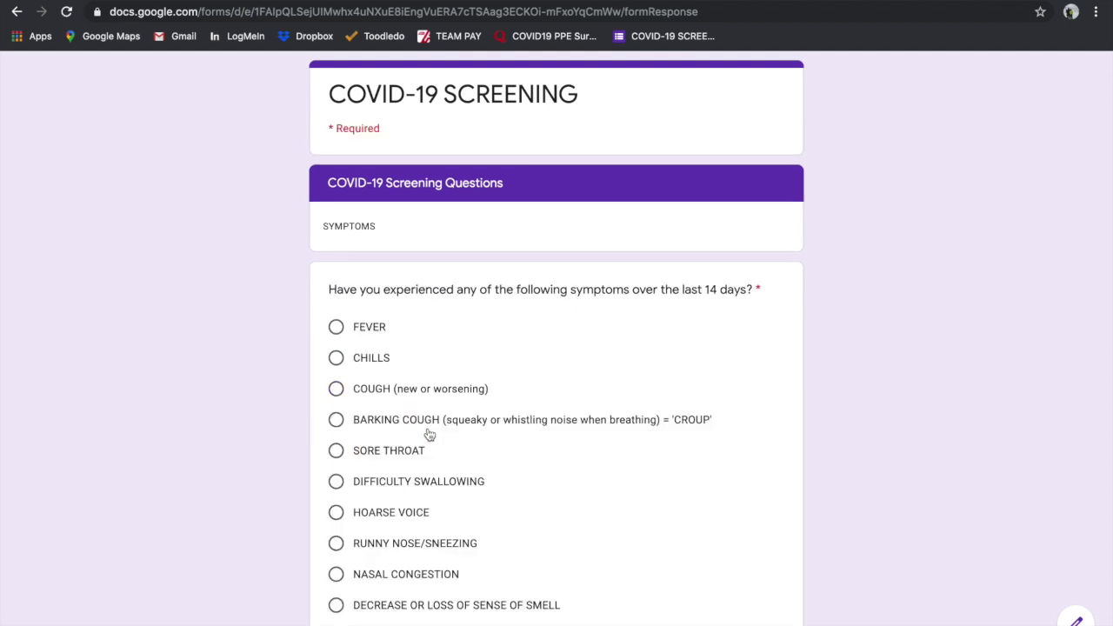
scroll(429, 434, "down", 3)
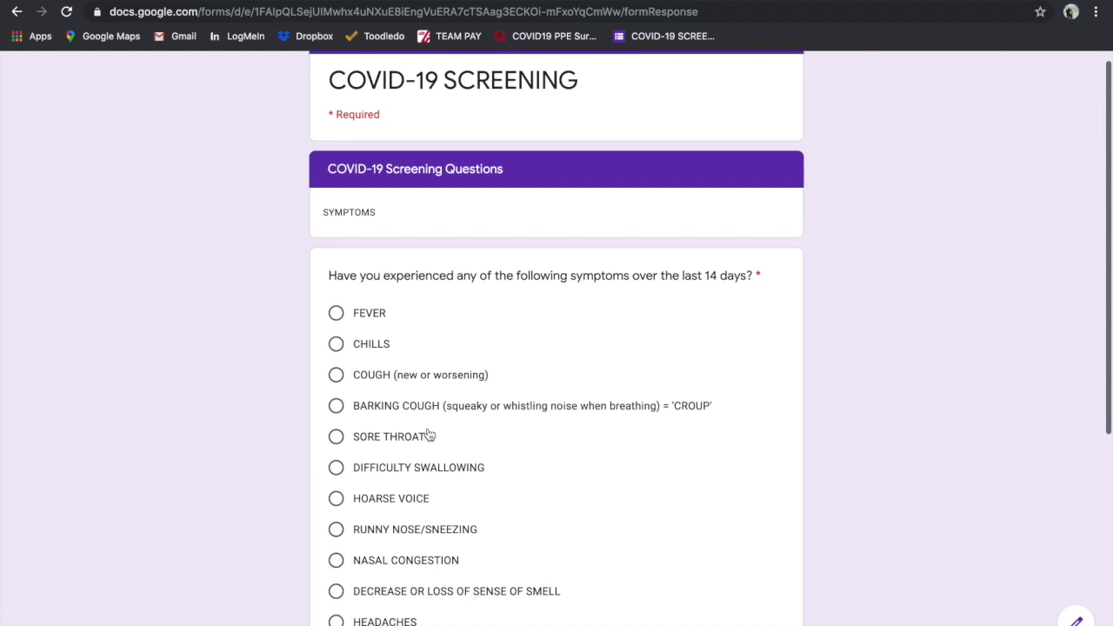
scroll(428, 434, "down", 3)
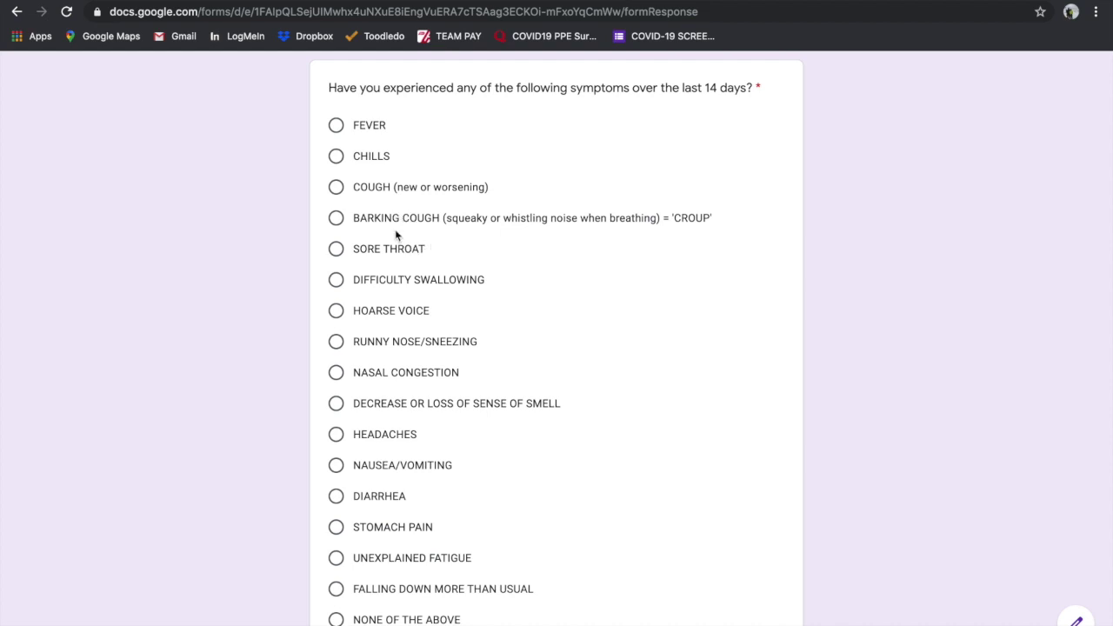
scroll(423, 326, "down", 1)
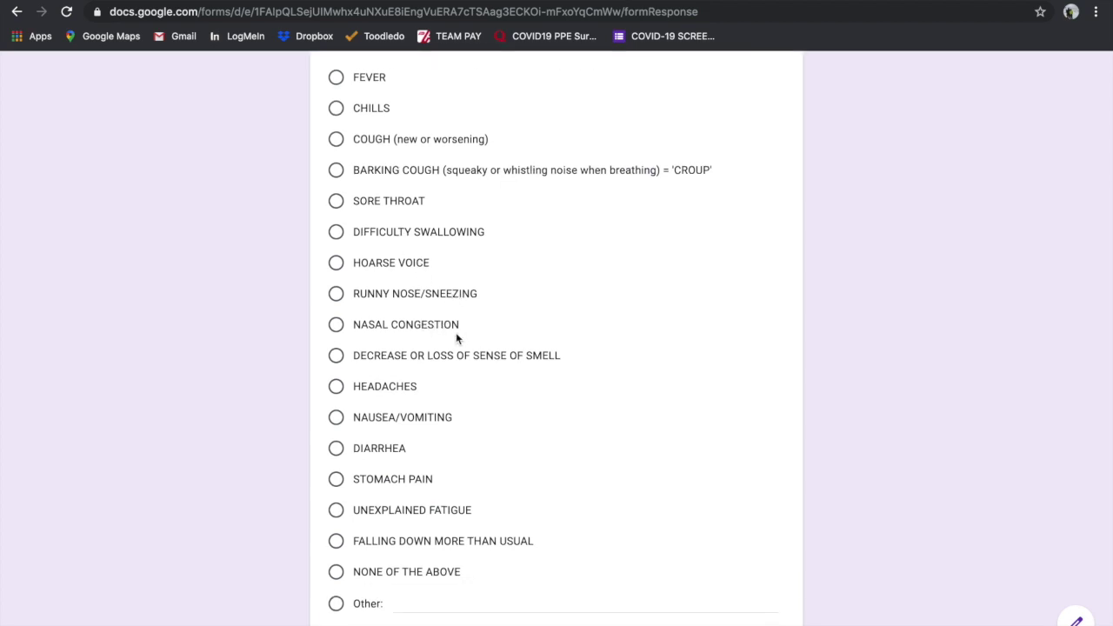
scroll(458, 335, "down", 1)
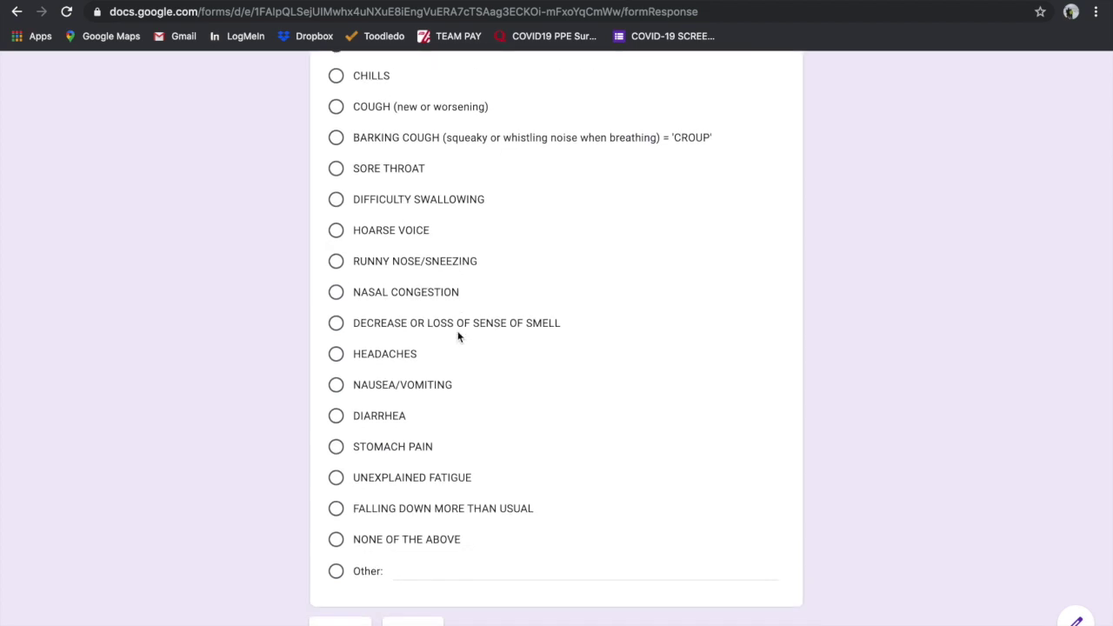
scroll(458, 335, "down", 1)
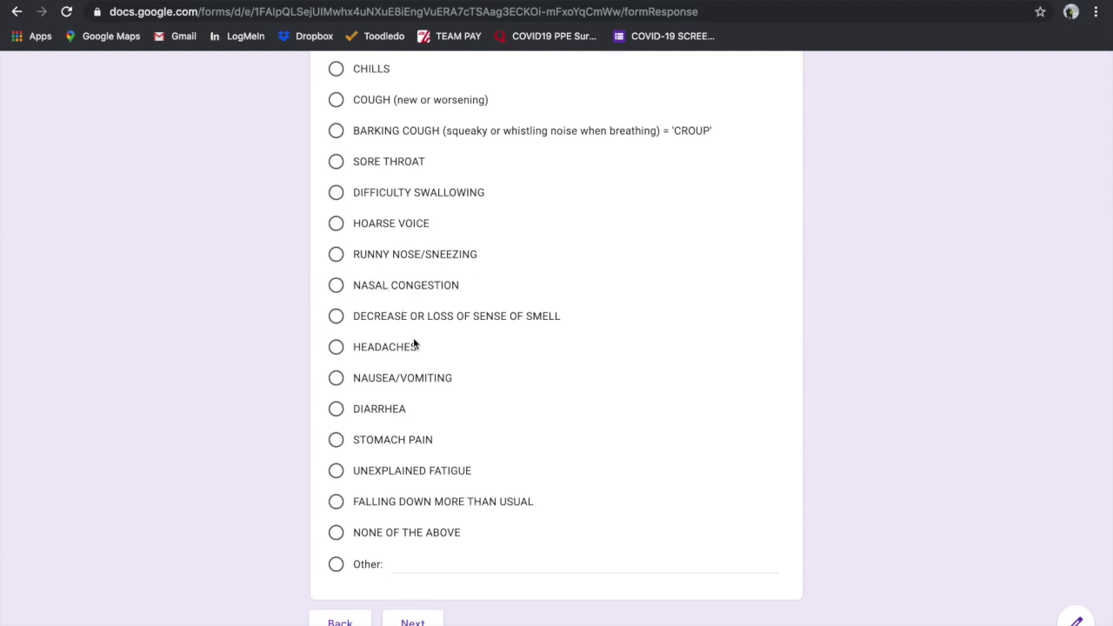
scroll(413, 338, "down", 1)
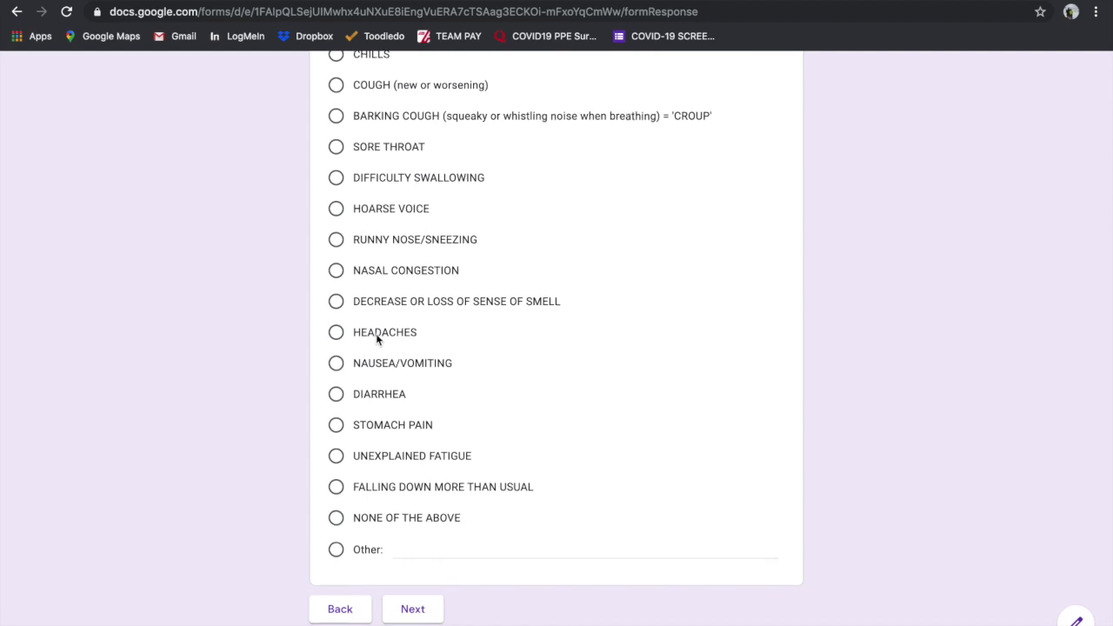
scroll(377, 337, "down", 2)
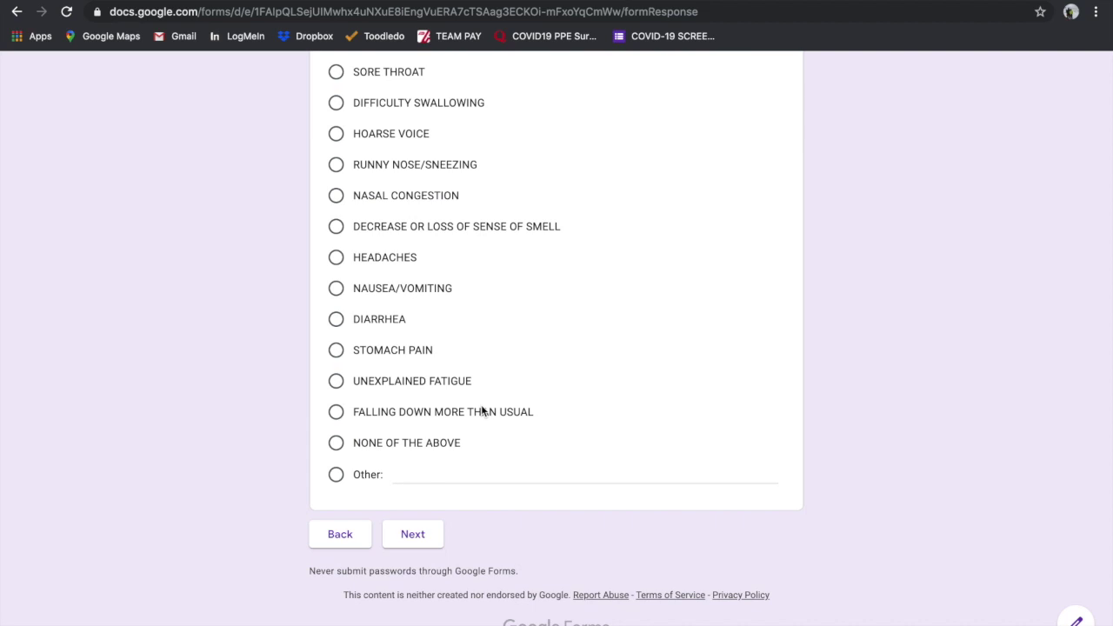
scroll(481, 410, "up", 3)
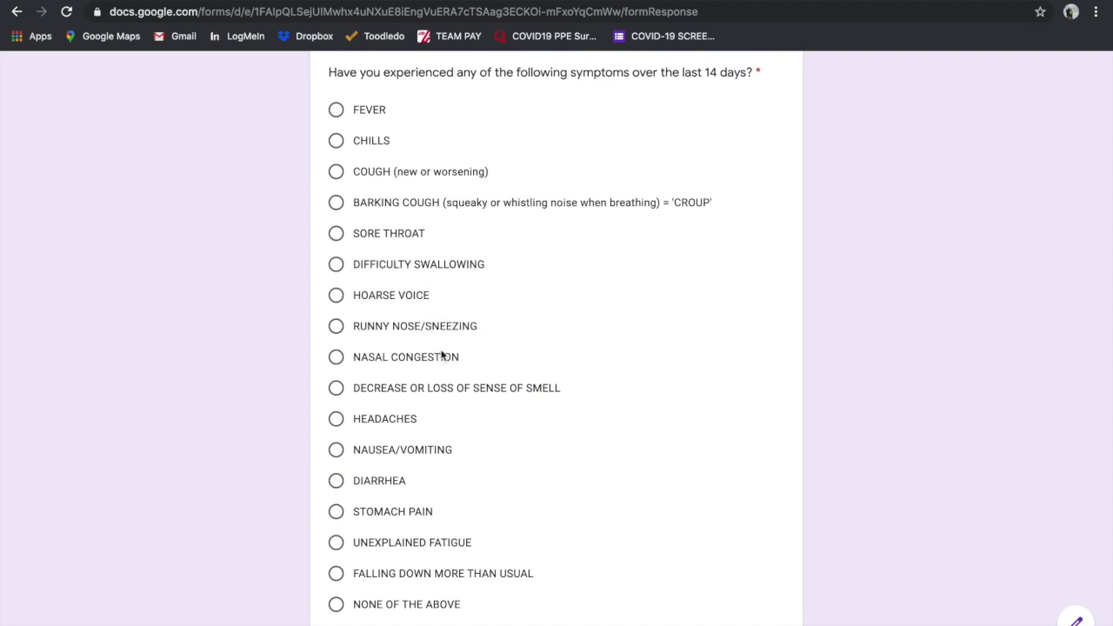
scroll(477, 449, "down", 1)
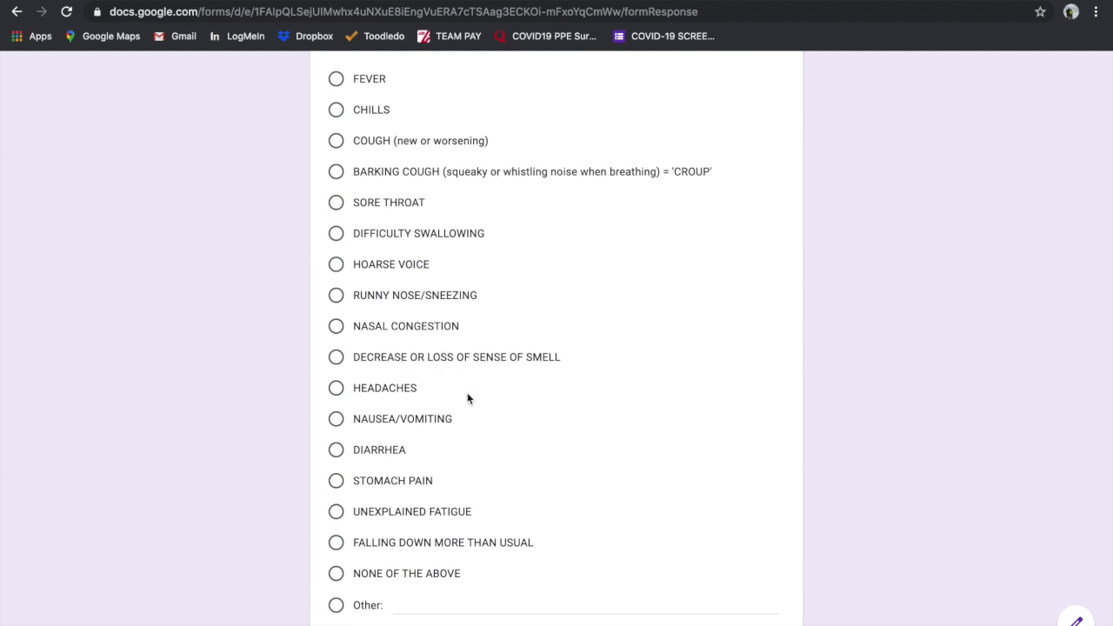
scroll(435, 521, "down", 3)
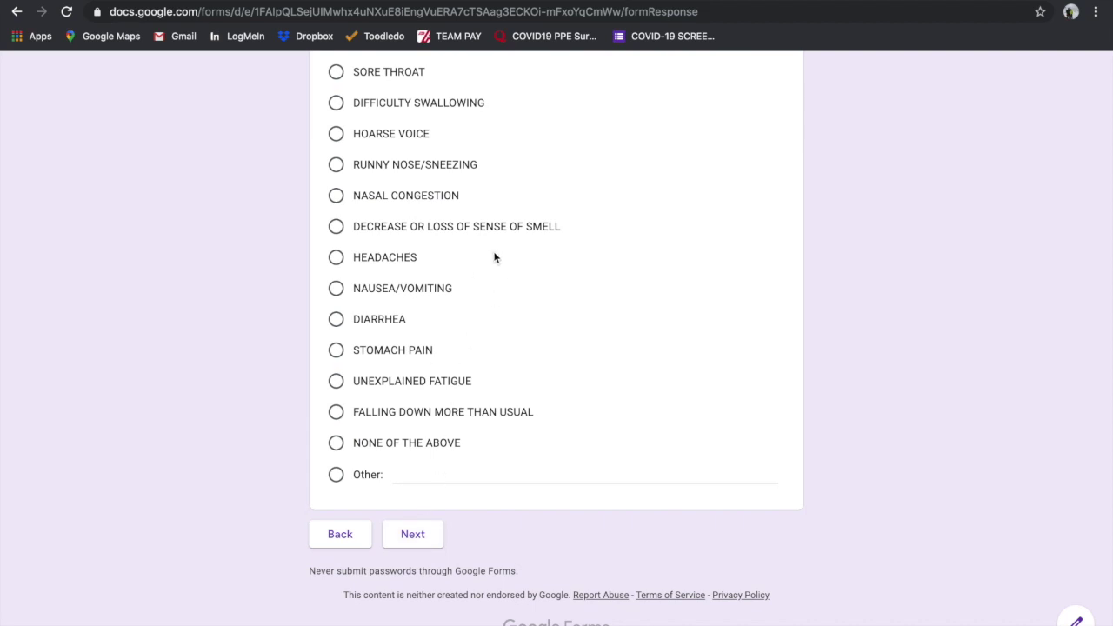
scroll(494, 256, "up", 3)
scroll(493, 257, "down", 1)
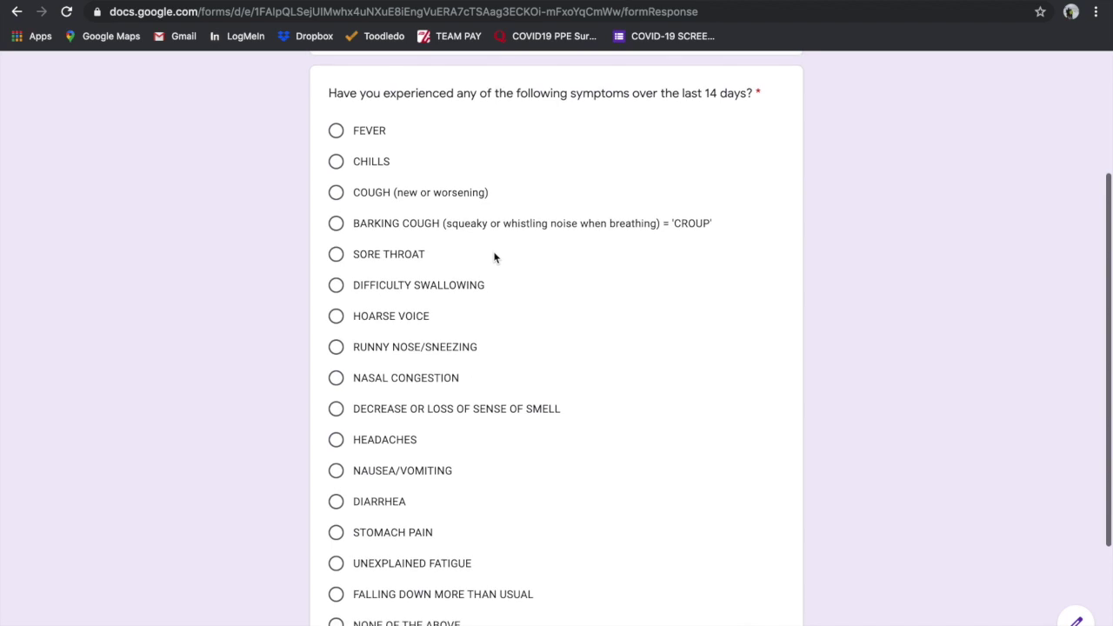
scroll(494, 257, "down", 1)
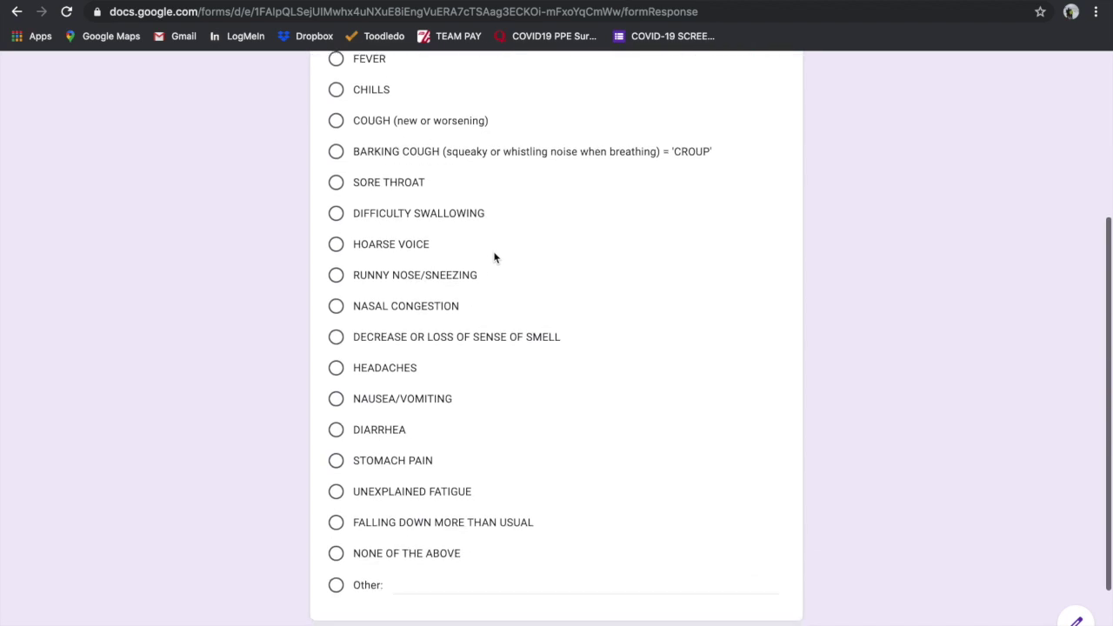
left_click(335, 310)
Advance to the temperature page and answer 38 C or lower.
scroll(487, 578, "down", 1)
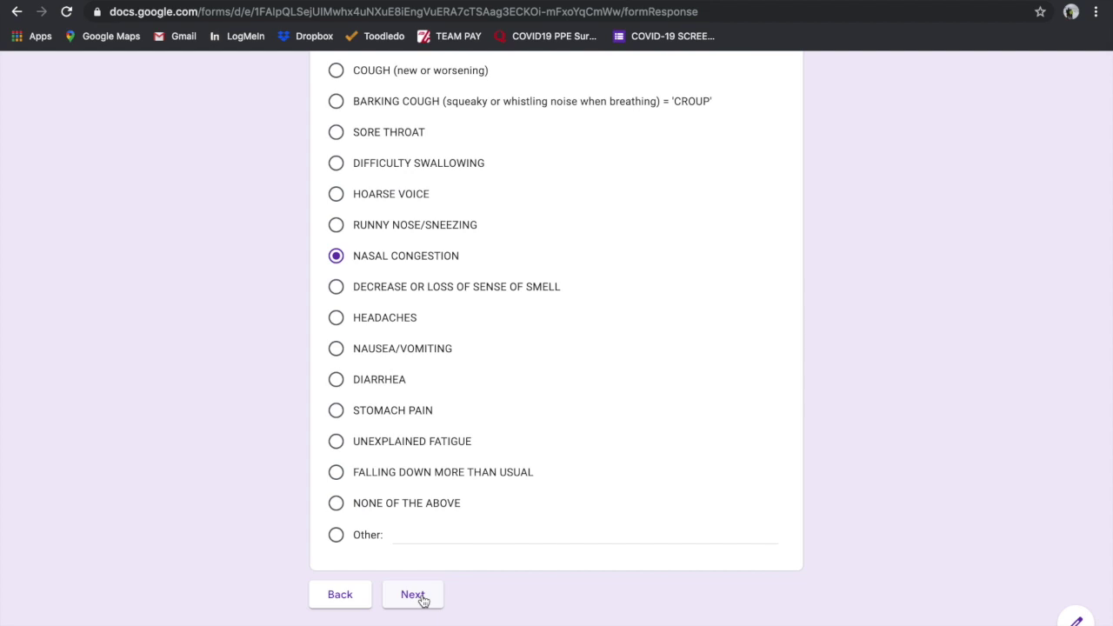
left_click(422, 598)
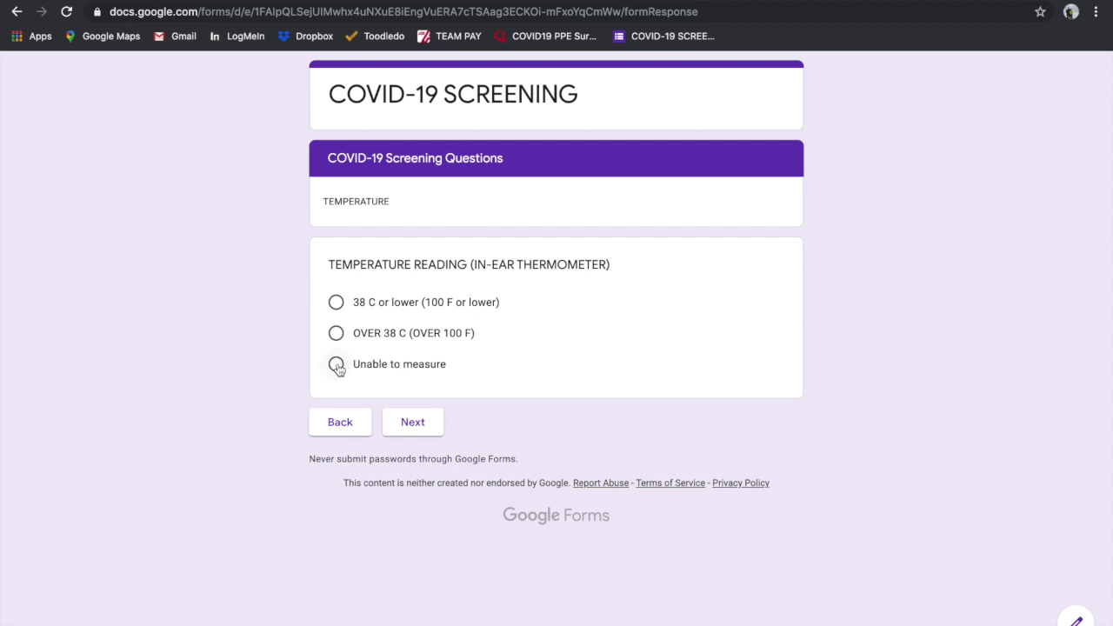
left_click(337, 303)
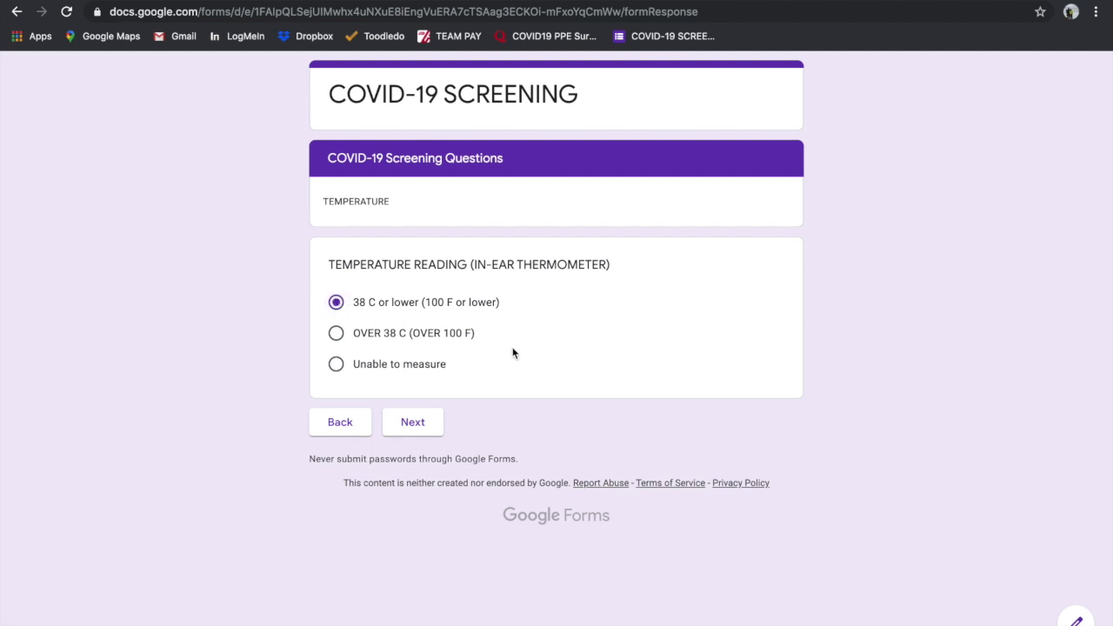
Continue to the COVID-19 status page and mark the screen NEGATIVE.
left_click(421, 423)
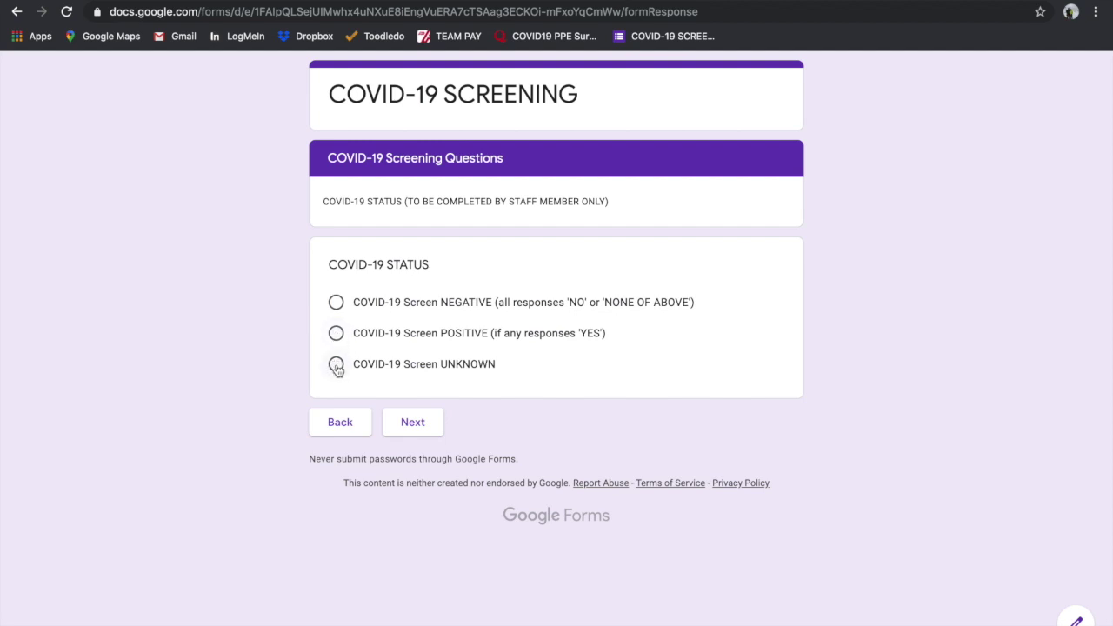
left_click(336, 303)
Continue to the purpose-of-visit page, tick elective dental treatment, and submit the response.
left_click(413, 424)
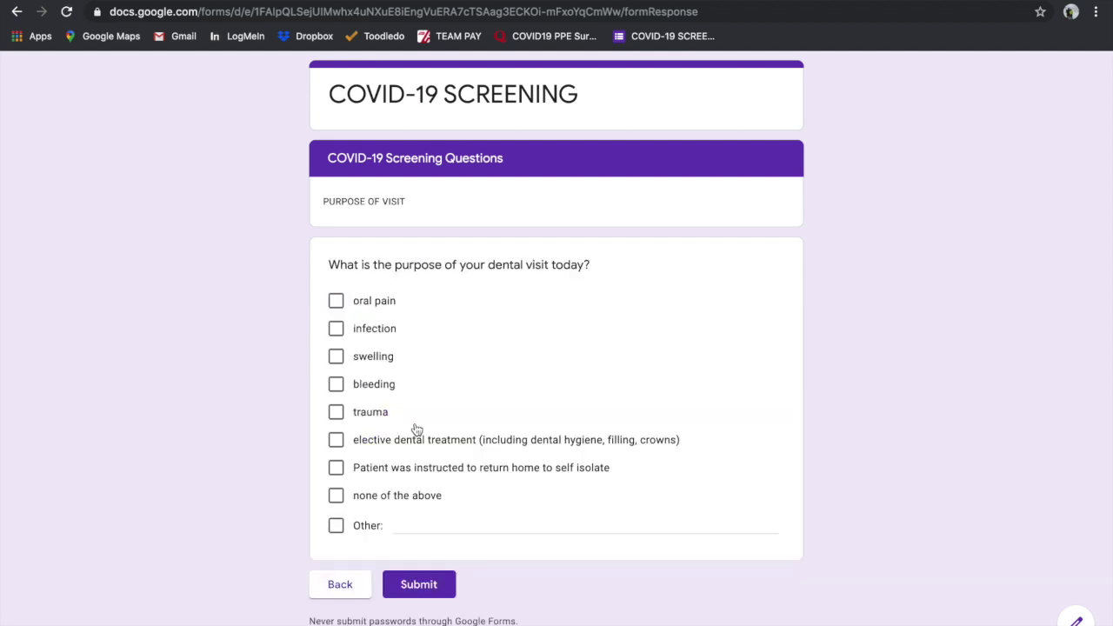
scroll(542, 352, "down", 1)
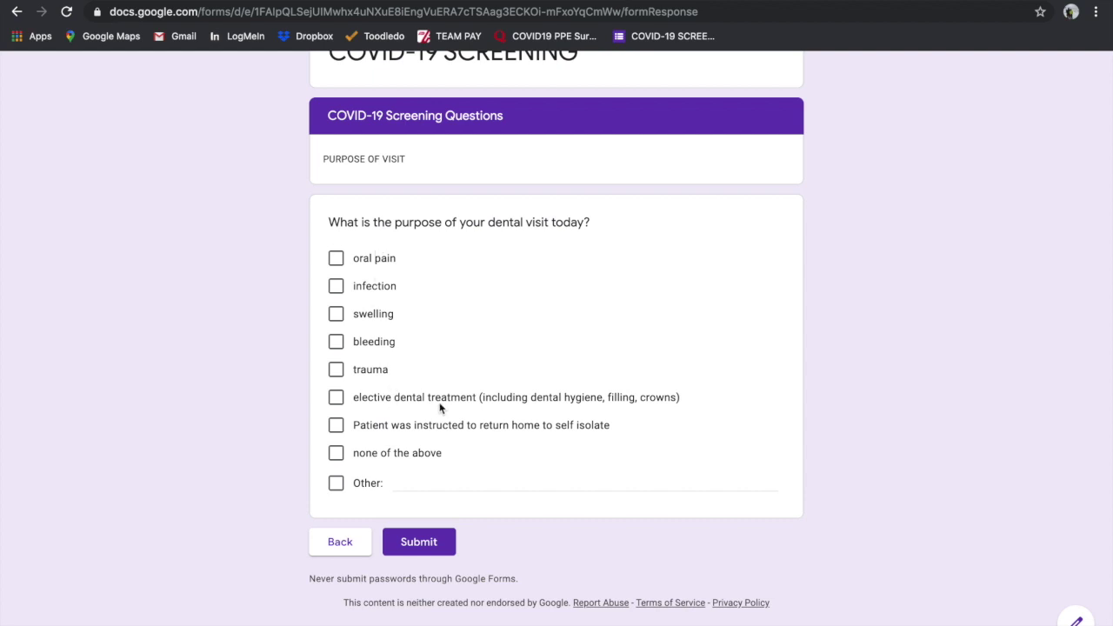
left_click(337, 399)
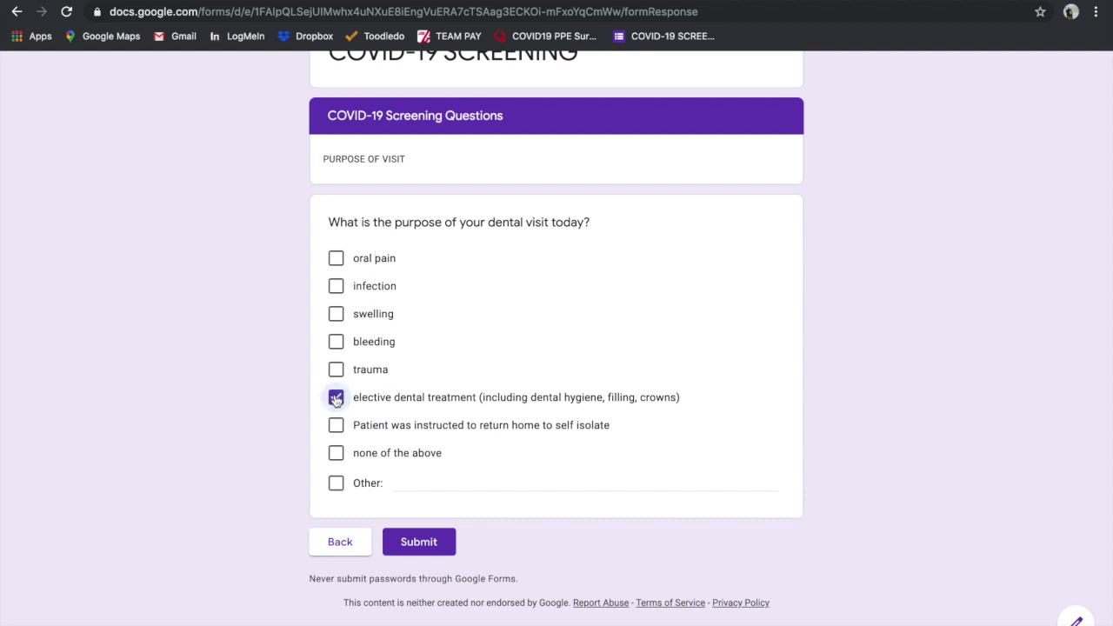
left_click(426, 544)
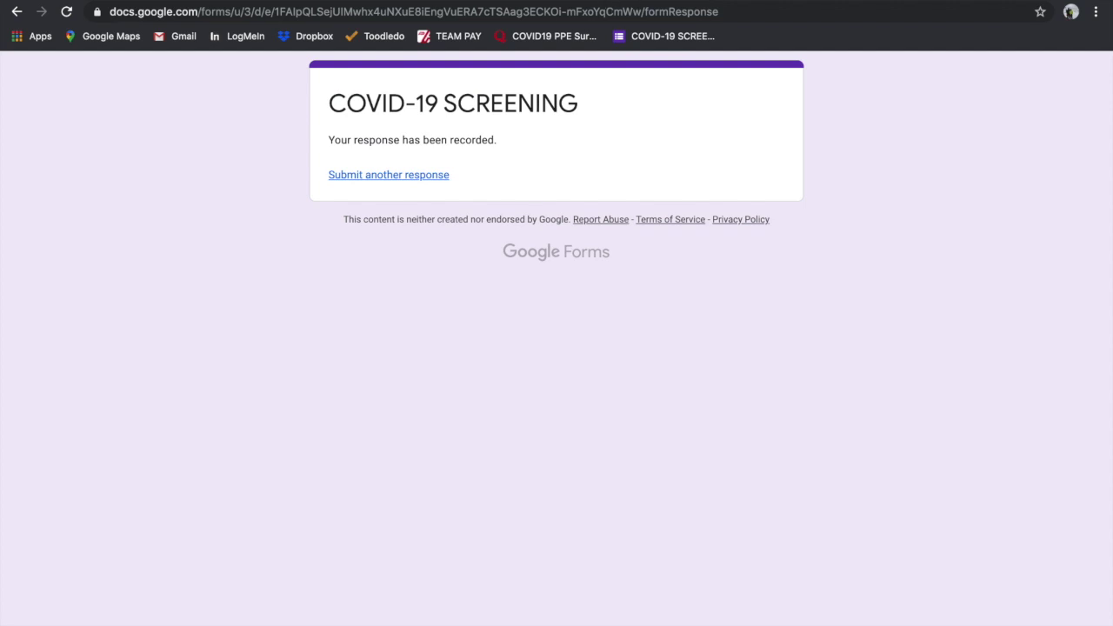
Close the preview and open the 4 responses in the COVID-19 SCREENING SUMMARY spreadsheet.
key("super+w")
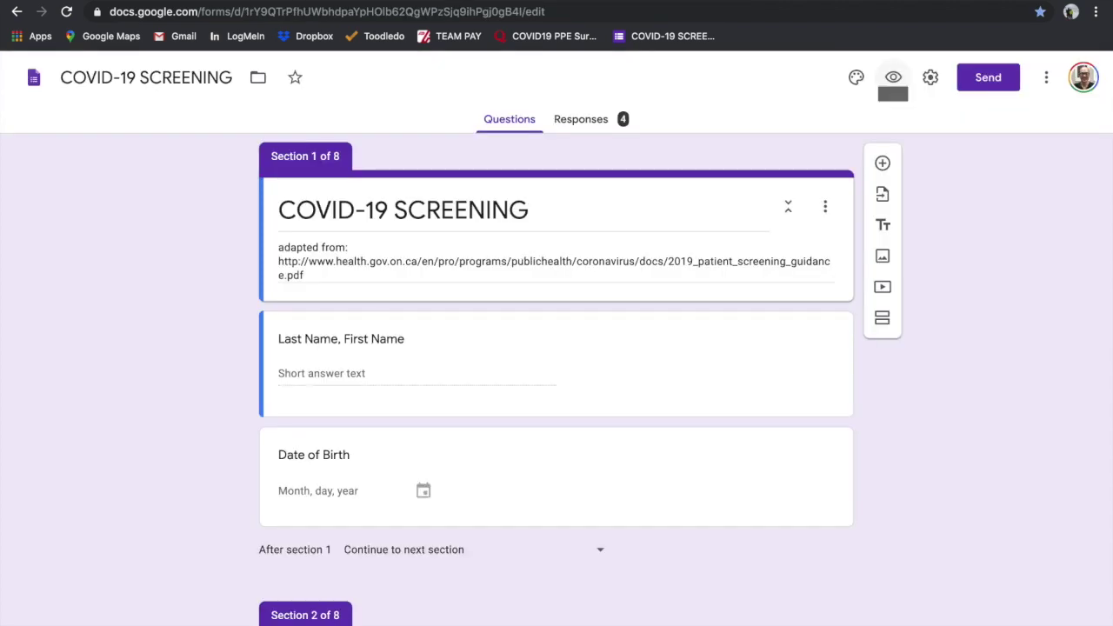
left_click(588, 122)
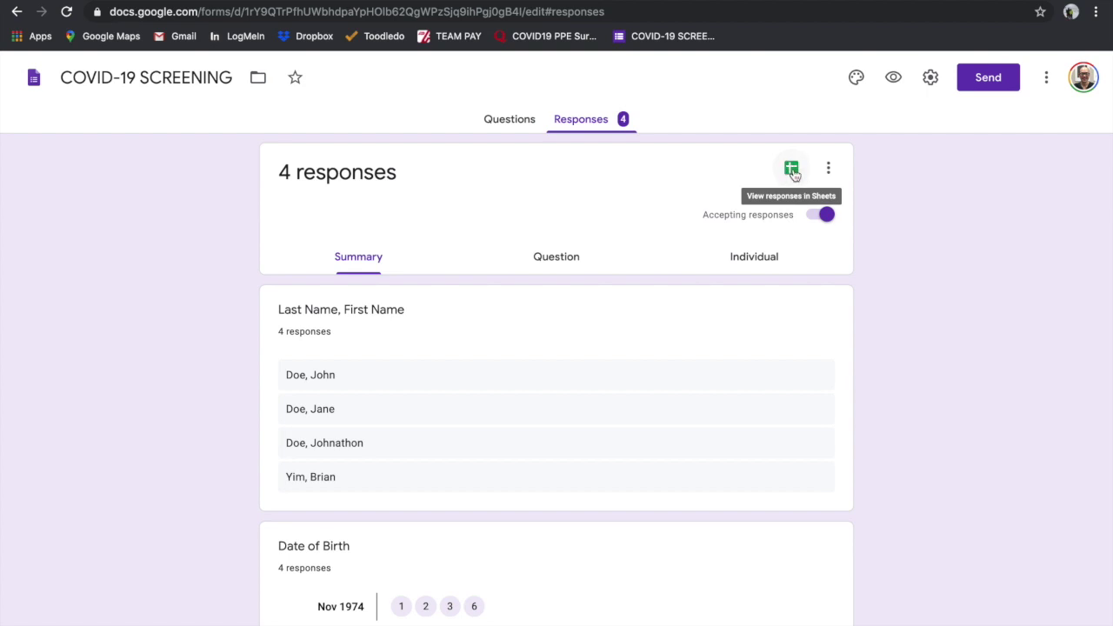
left_click(798, 174)
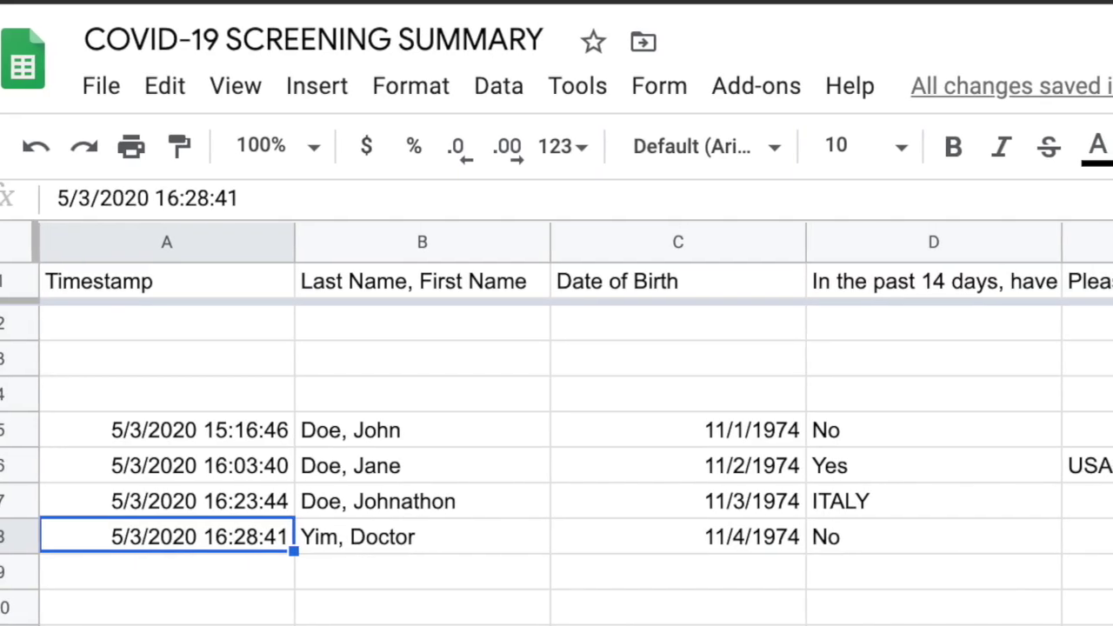